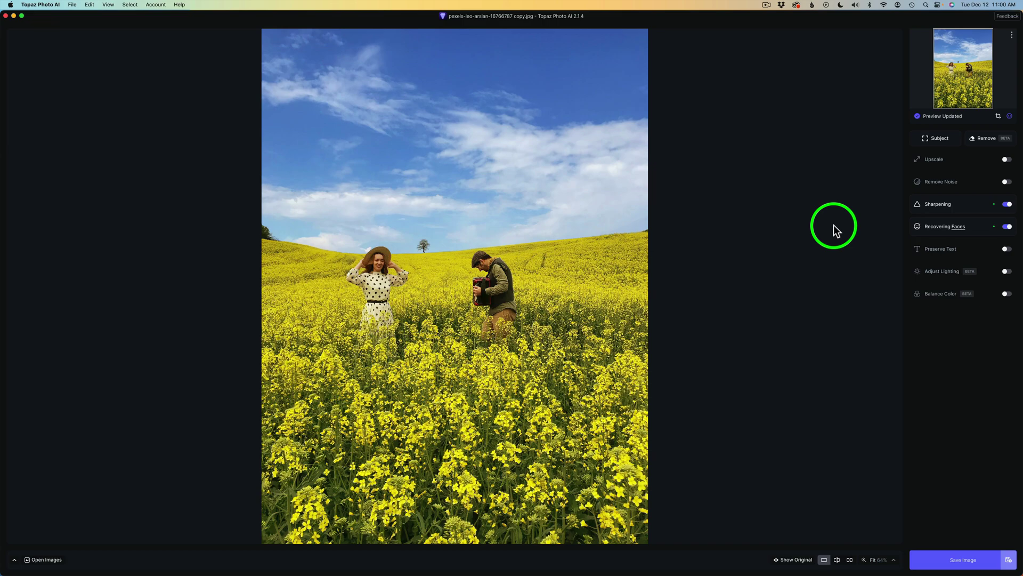
- Choose Sky as the detected subject so the whole sky above the field is masked
click(940, 140)
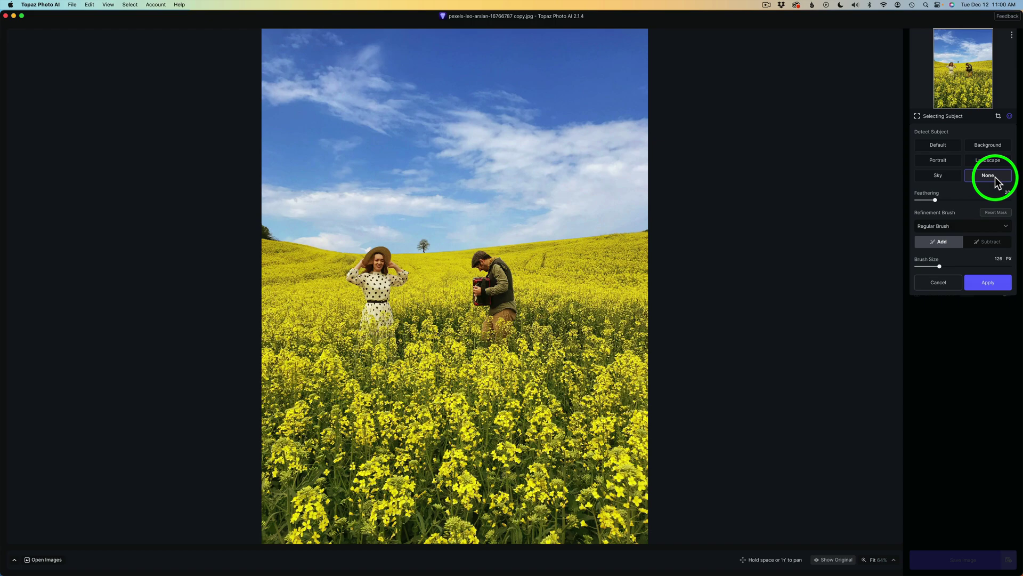
click(940, 179)
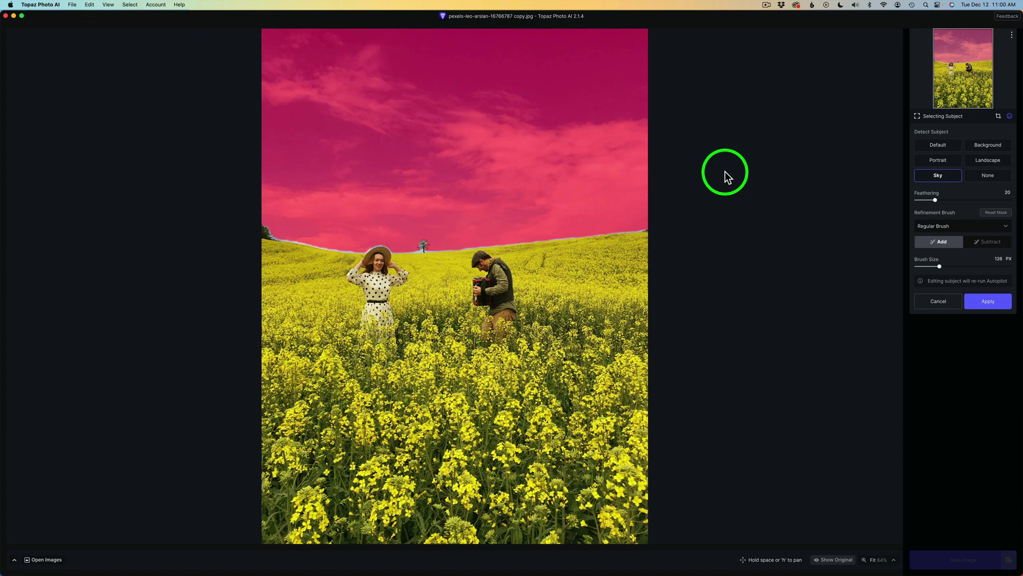
- Switch subject detection to Background, masking the sky and rapeseed field around the couple
click(988, 146)
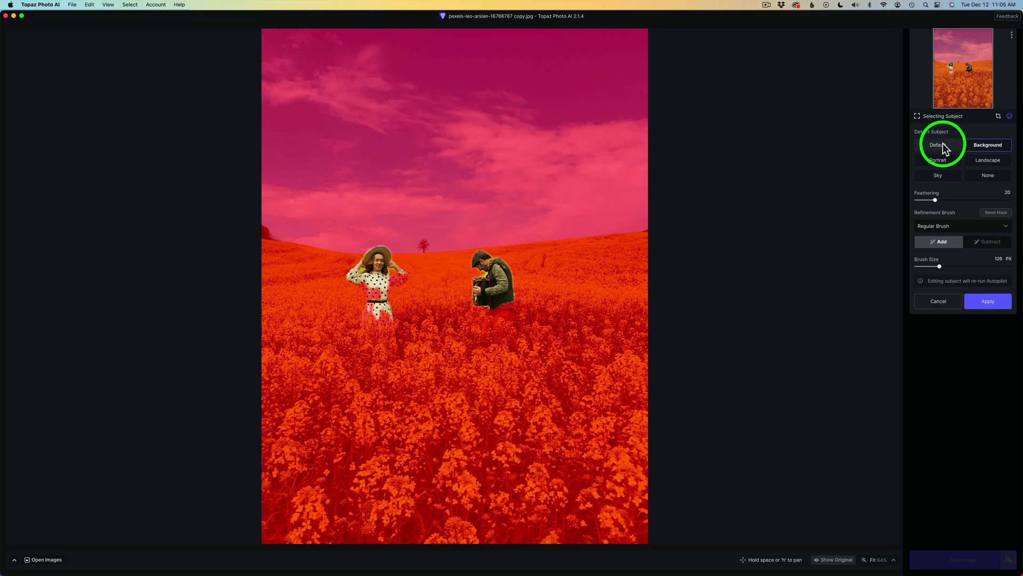
- Try the Default and Landscape subject masks, set detection to None, and cancel subject selection
click(942, 143)
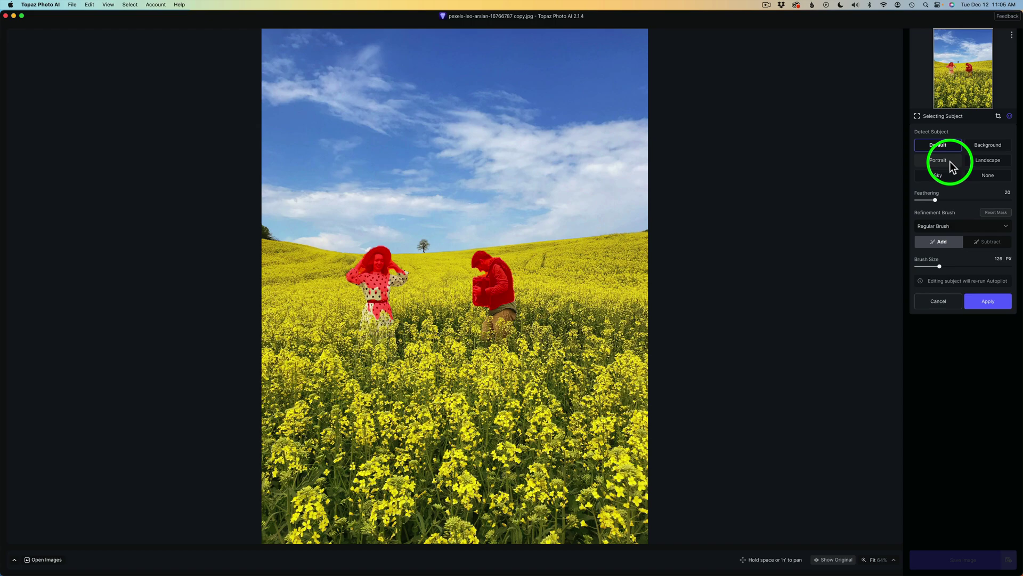
click(990, 160)
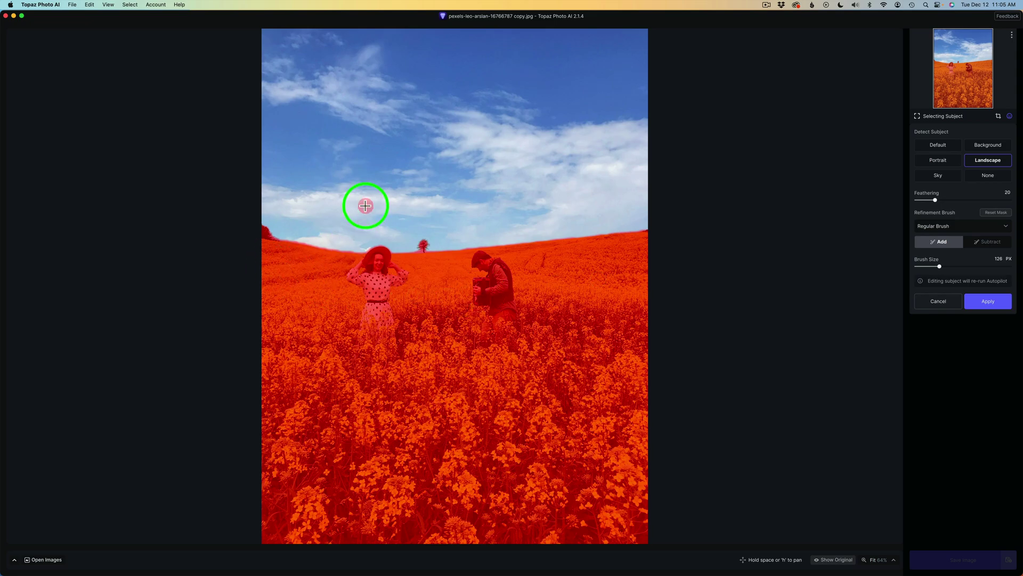
click(997, 177)
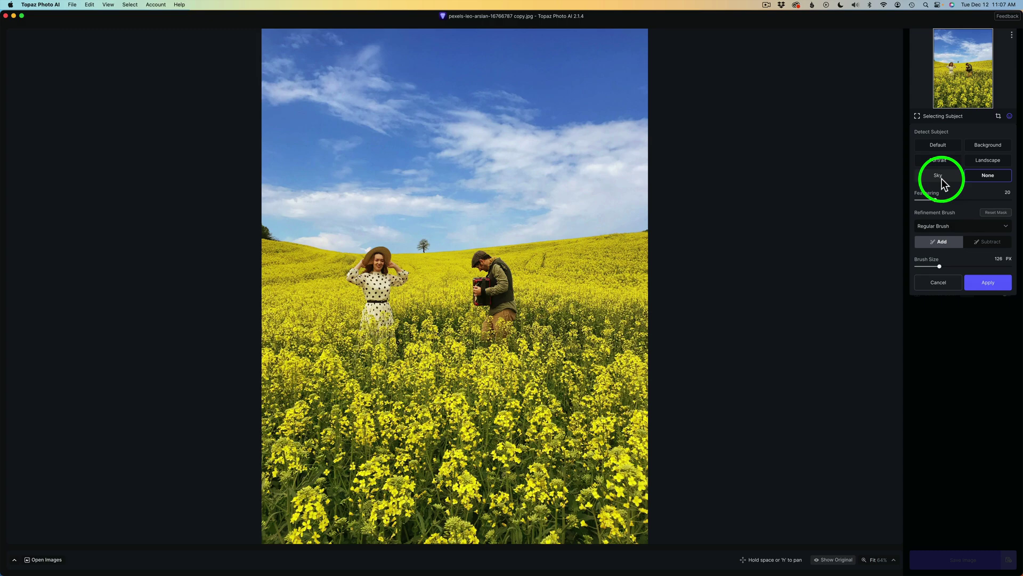
click(946, 283)
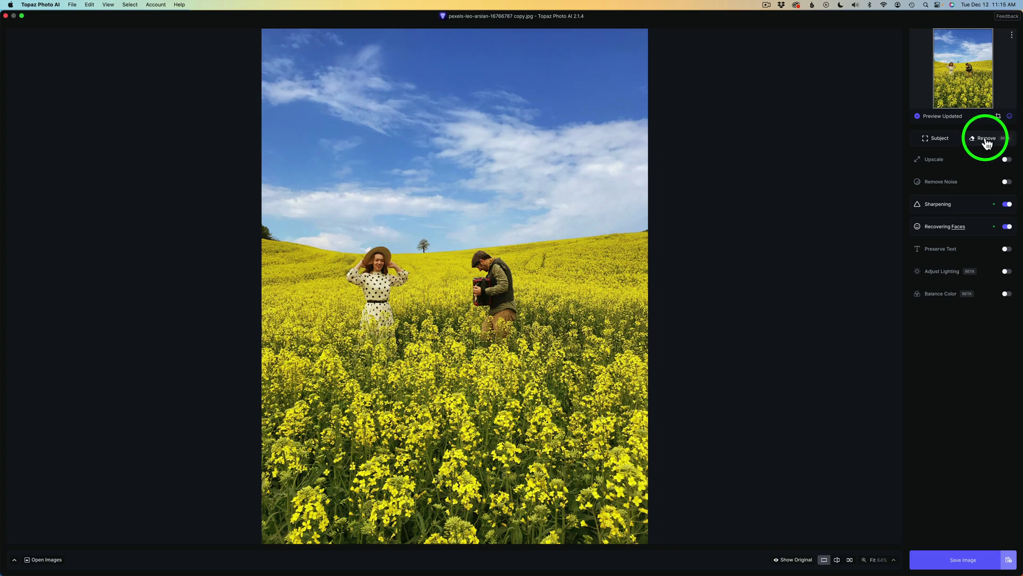
- Set the Remove brush to 140 px and paint removal masks over the distant trees
click(985, 140)
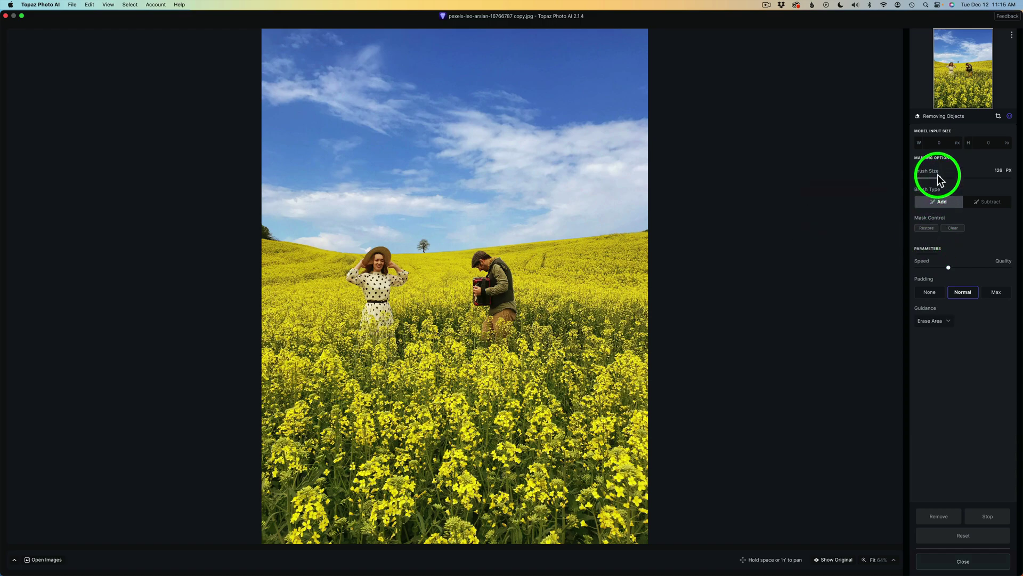
drag(939, 176, 962, 178)
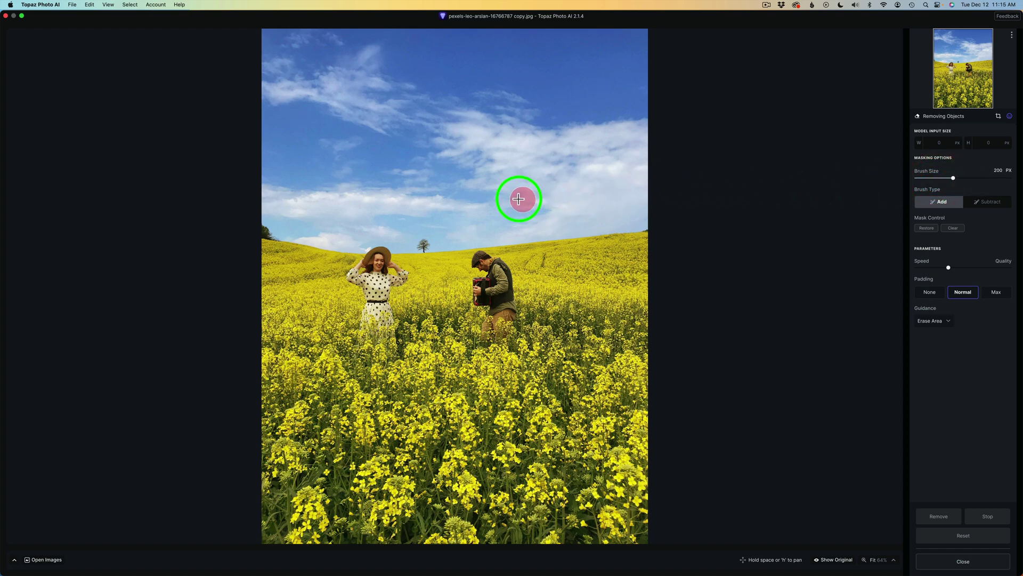
key(bracketleft)
key(bracketleft)
key(bracketleft)
key(bracketleft)
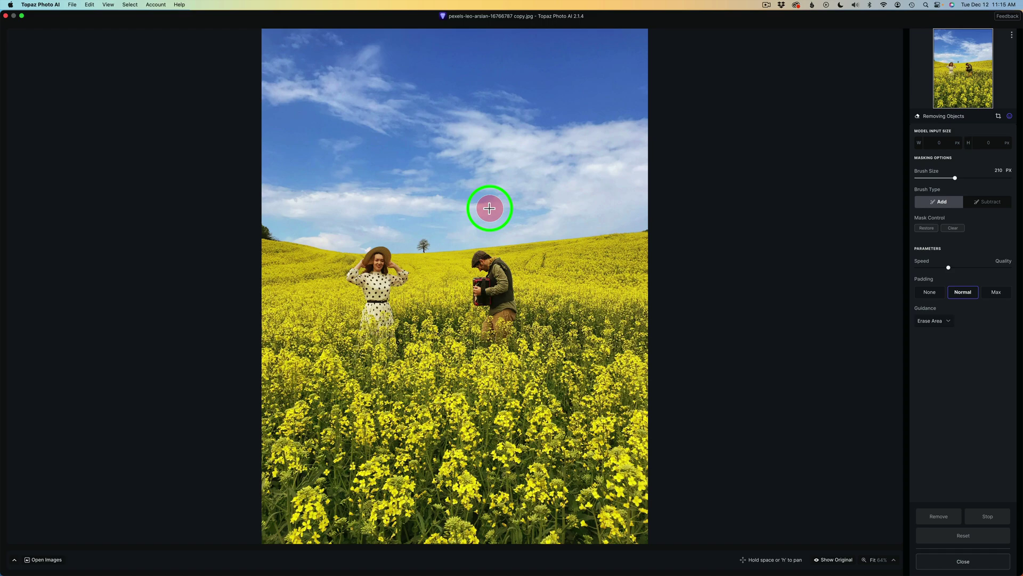
key(bracketleft)
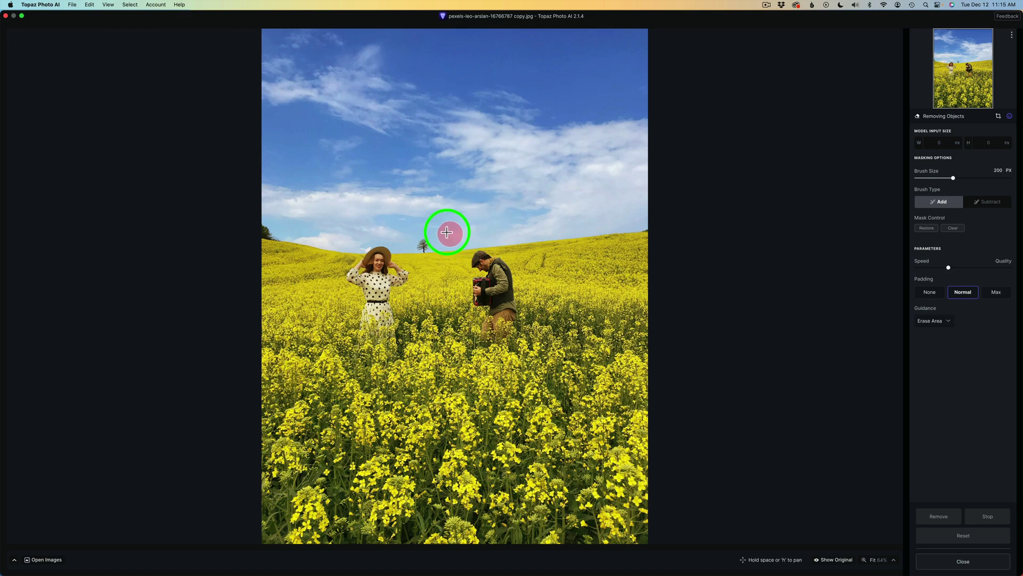
key(bracketleft)
key(bracketleft)
key(bracketleft)
key(bracketleft)
key(bracketleft)
key(bracketleft)
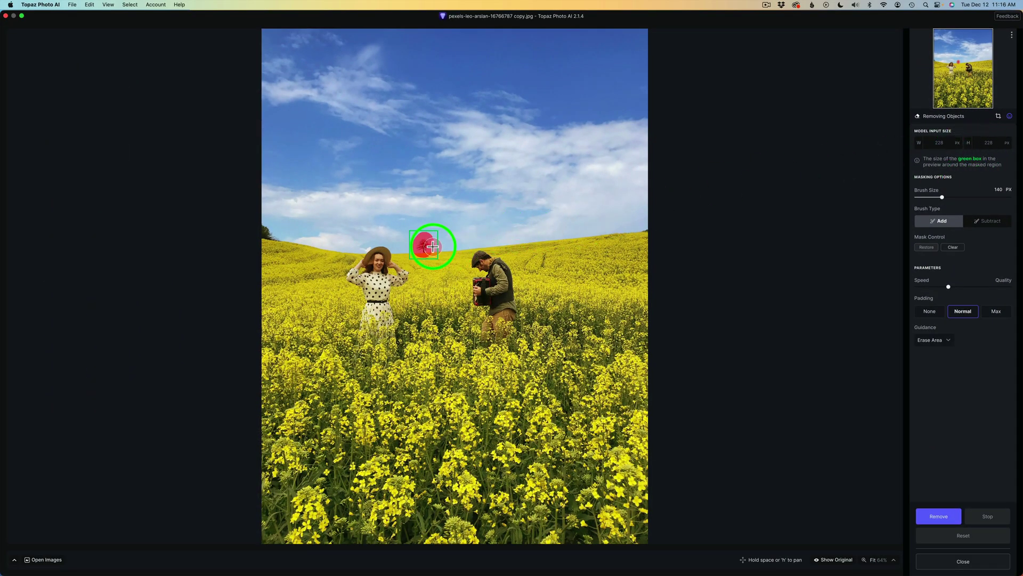
click(269, 230)
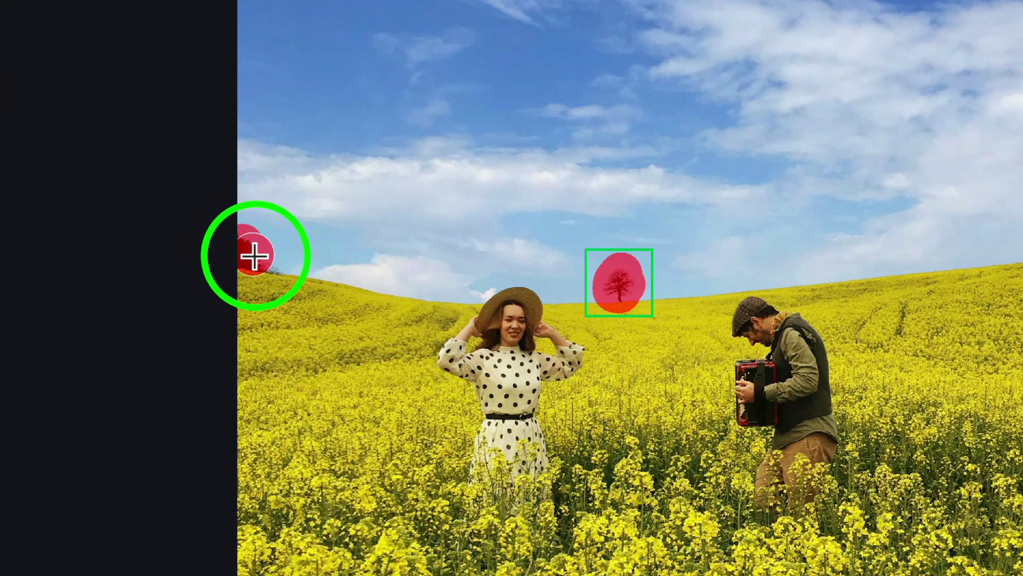
drag(255, 256, 305, 269)
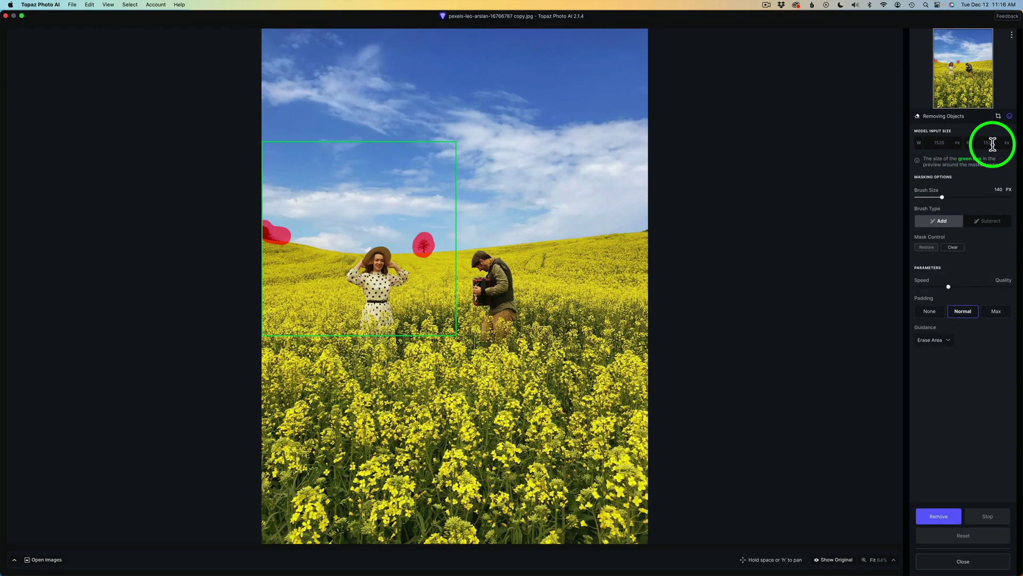
- Clear the oversized tree masks and paint a new removal mask over the couple
click(643, 228)
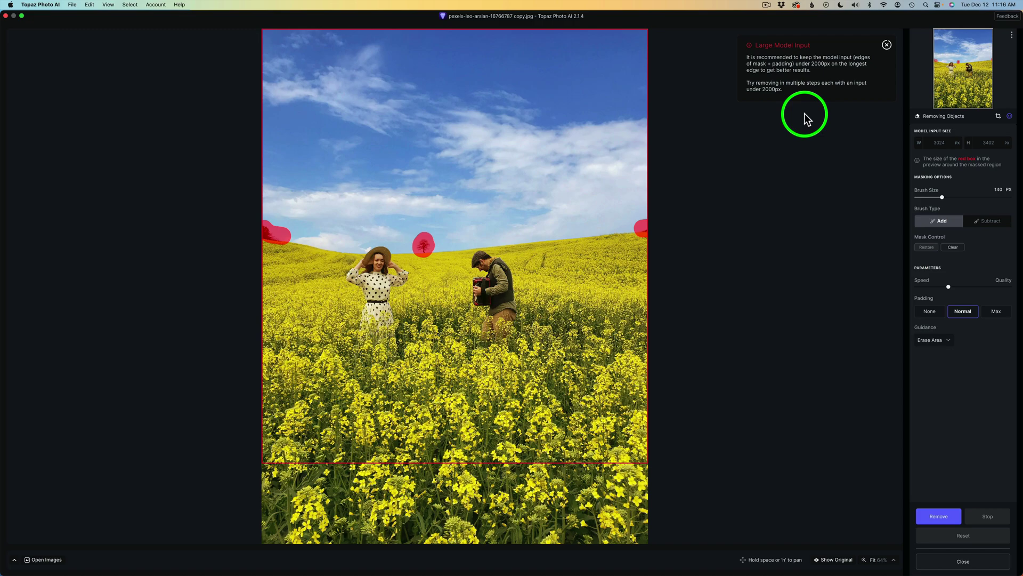
click(954, 247)
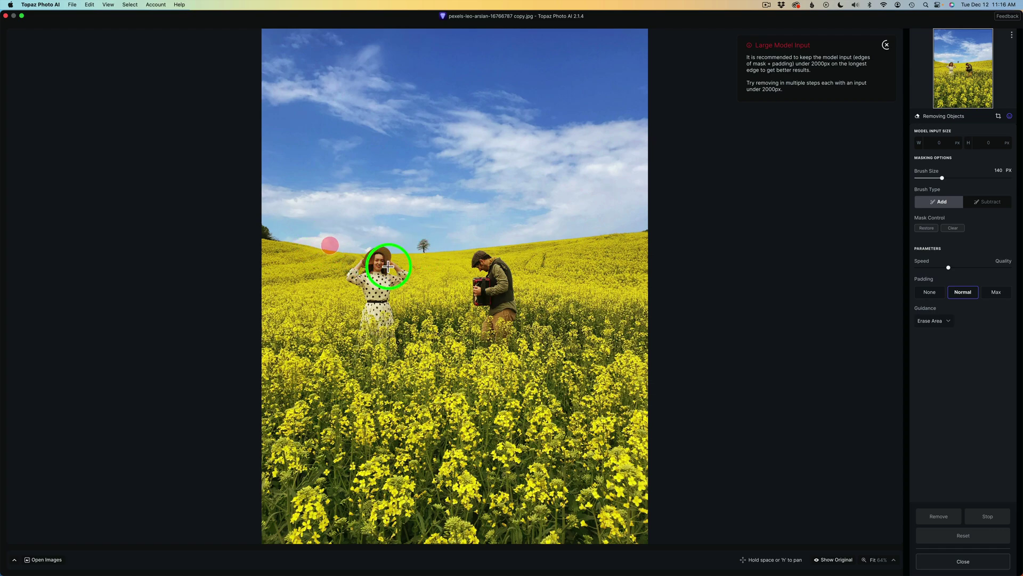
mouse_move(377, 253)
mouse_down()
mouse_move(352, 276)
mouse_move(354, 299)
mouse_move(370, 328)
mouse_move(393, 336)
mouse_move(403, 264)
mouse_move(385, 258)
mouse_move(371, 270)
mouse_move(378, 327)
mouse_move(382, 264)
mouse_move(392, 271)
mouse_move(368, 291)
mouse_up()
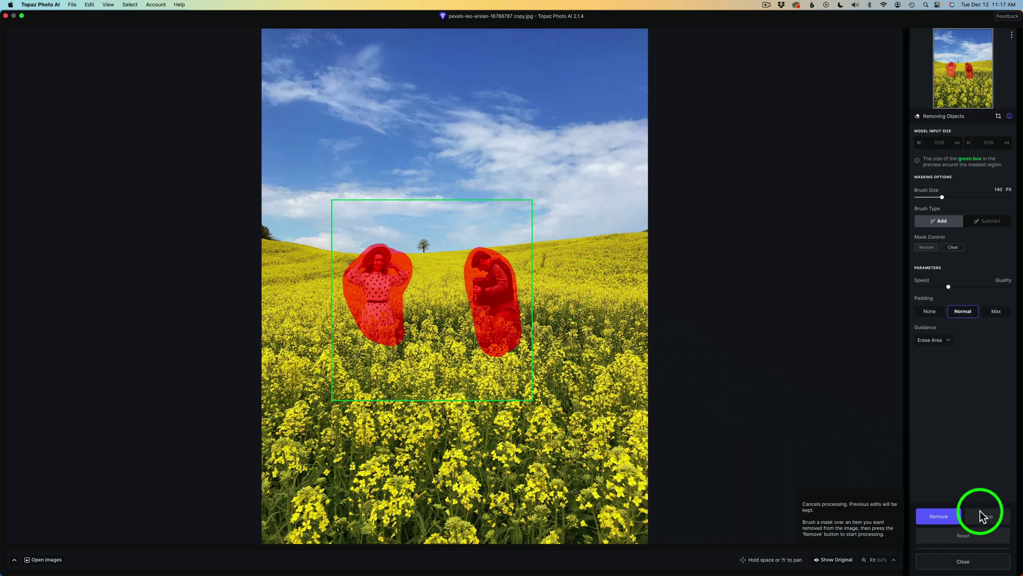
- Clear the people masks and close the Removing Objects tool
click(953, 247)
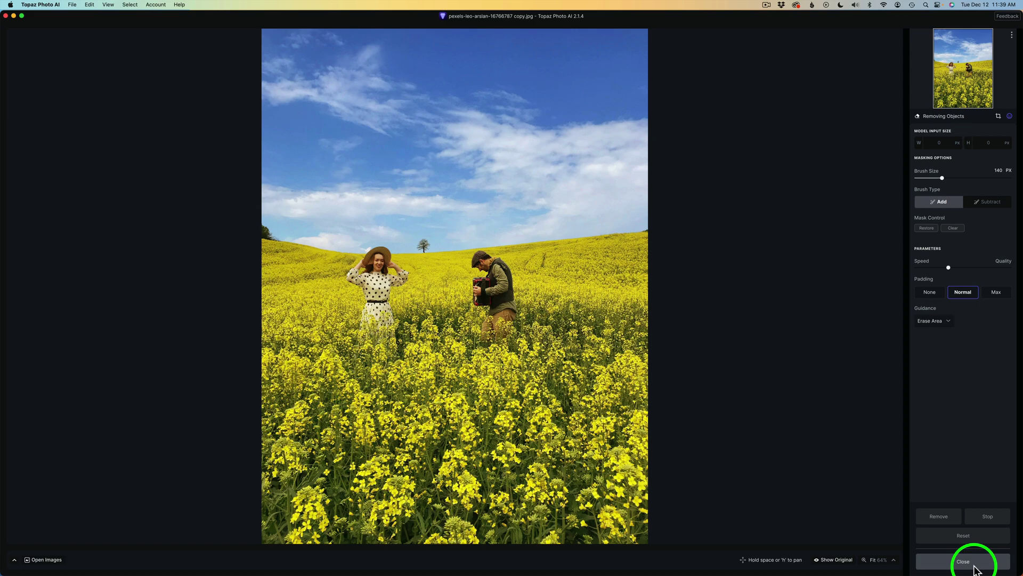
click(974, 566)
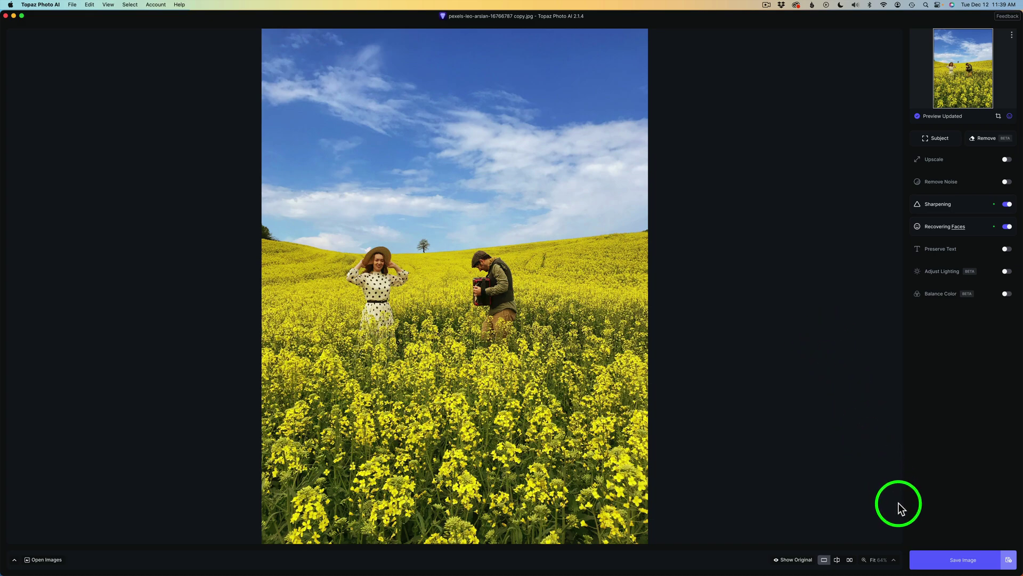
- Zoom the preview to 200% and pan across the couple and the rapeseed flowers
click(894, 560)
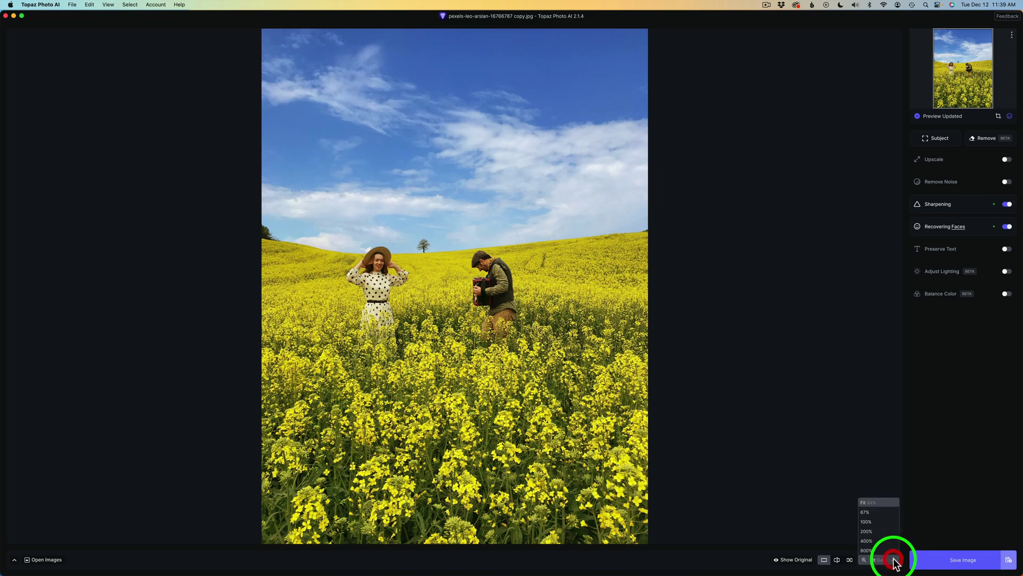
click(876, 531)
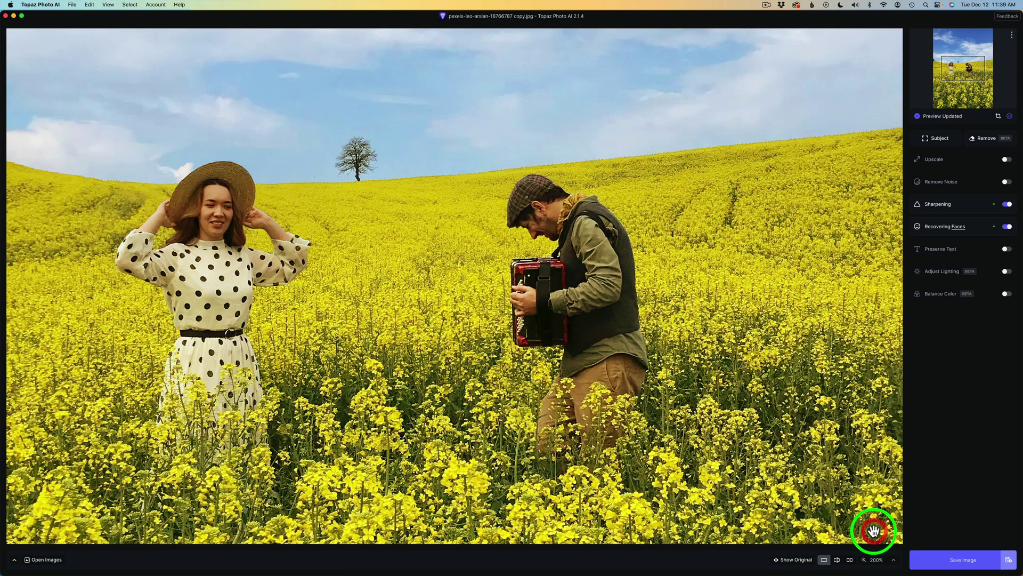
click(555, 376)
drag(555, 377, 598, 212)
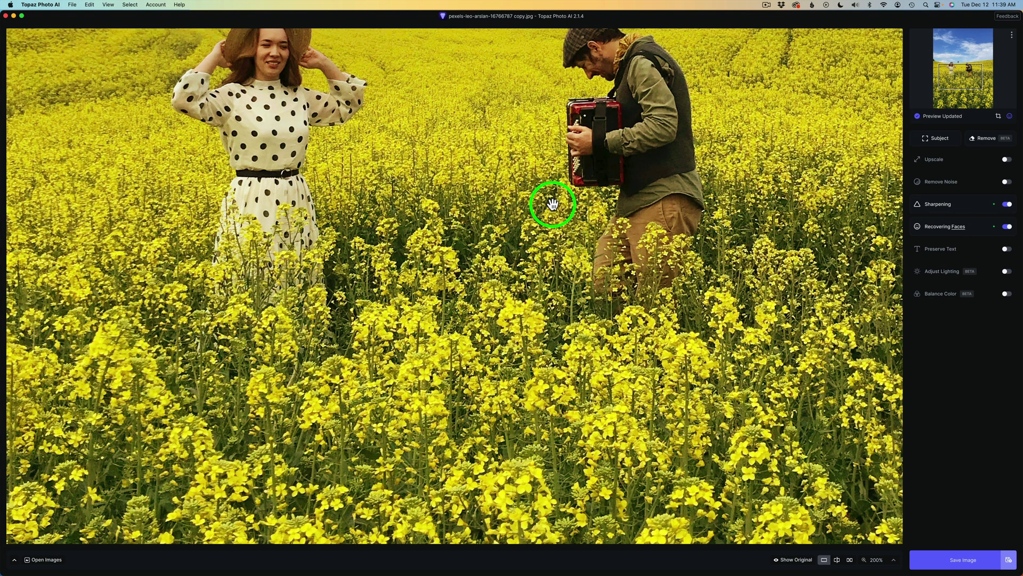
drag(552, 203, 666, 278)
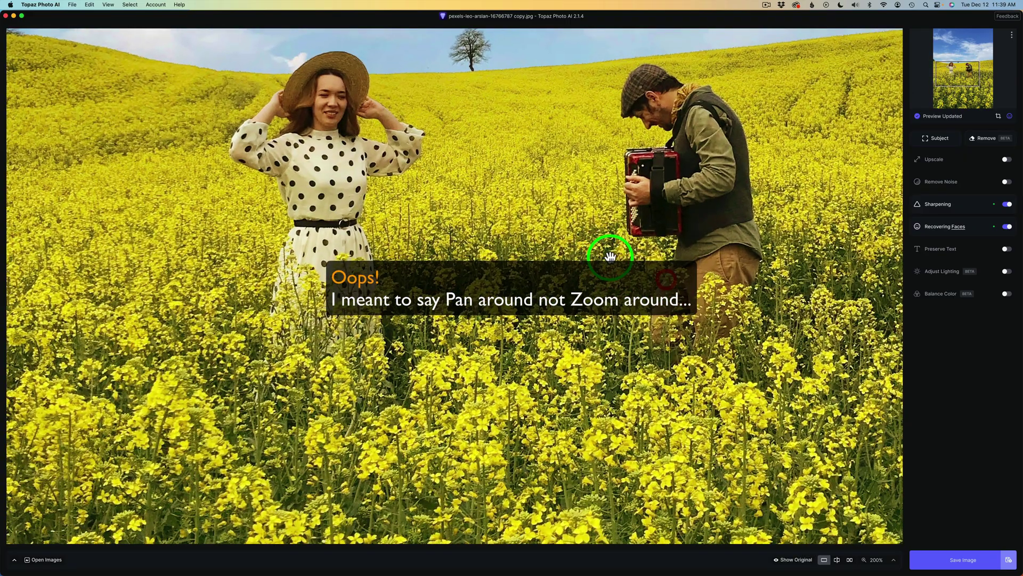